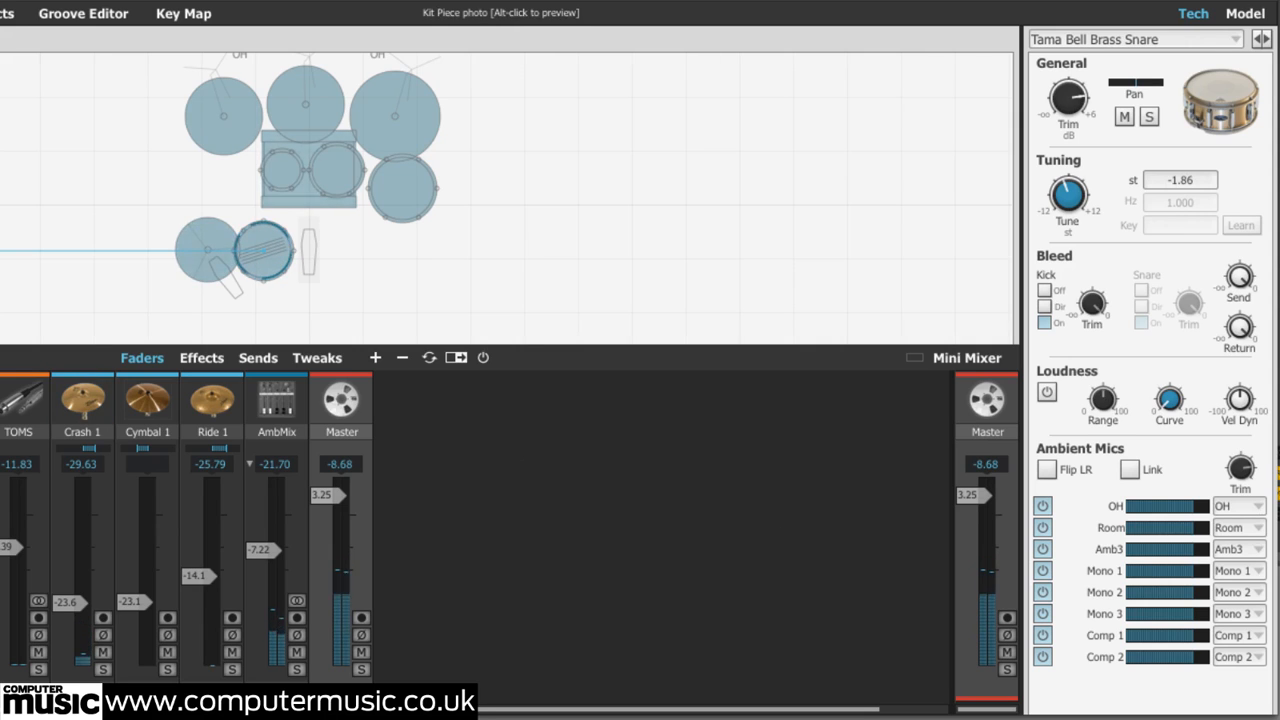
Listen to the Kick channel in solo and restore the full mix
left_click(107, 423)
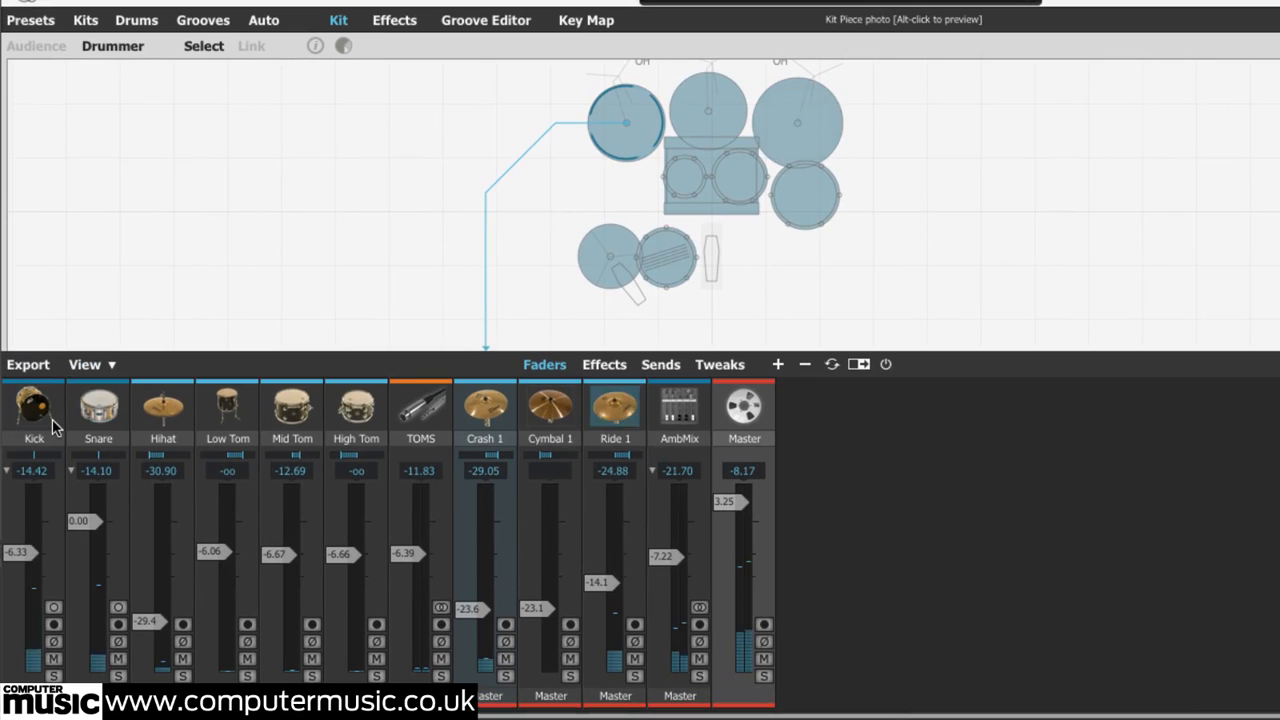
left_click(52, 419)
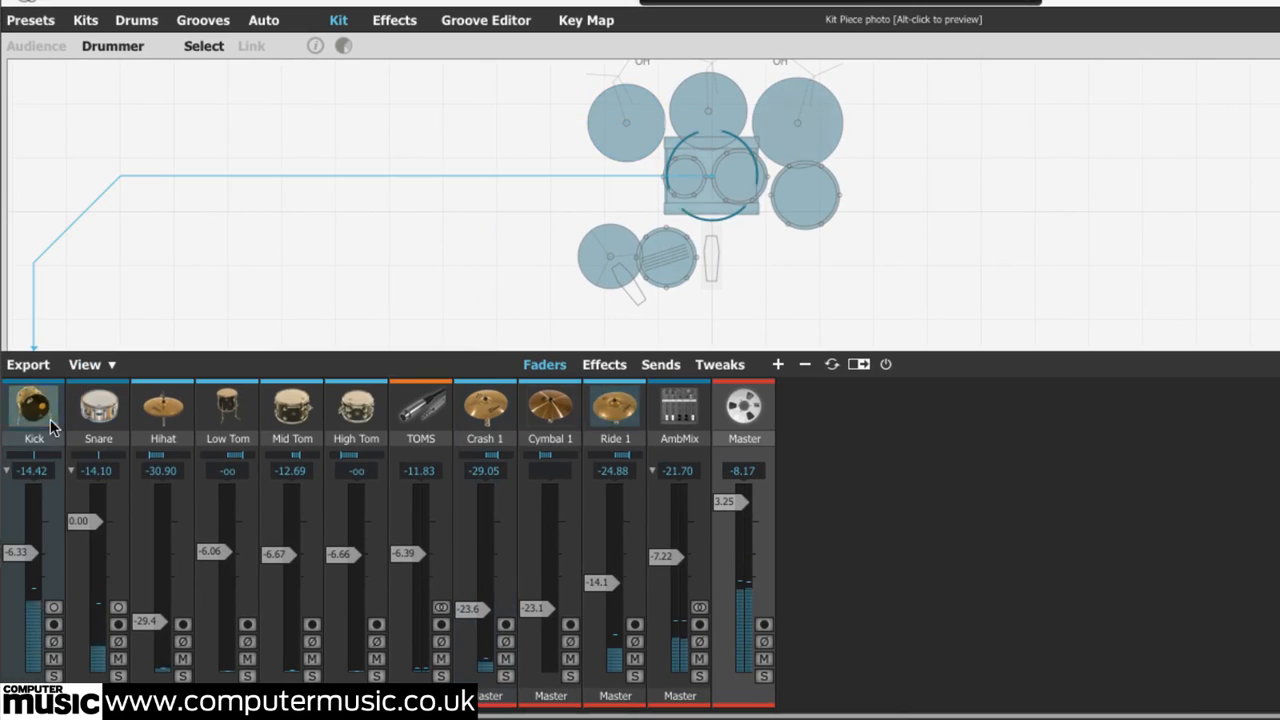
left_click(53, 676)
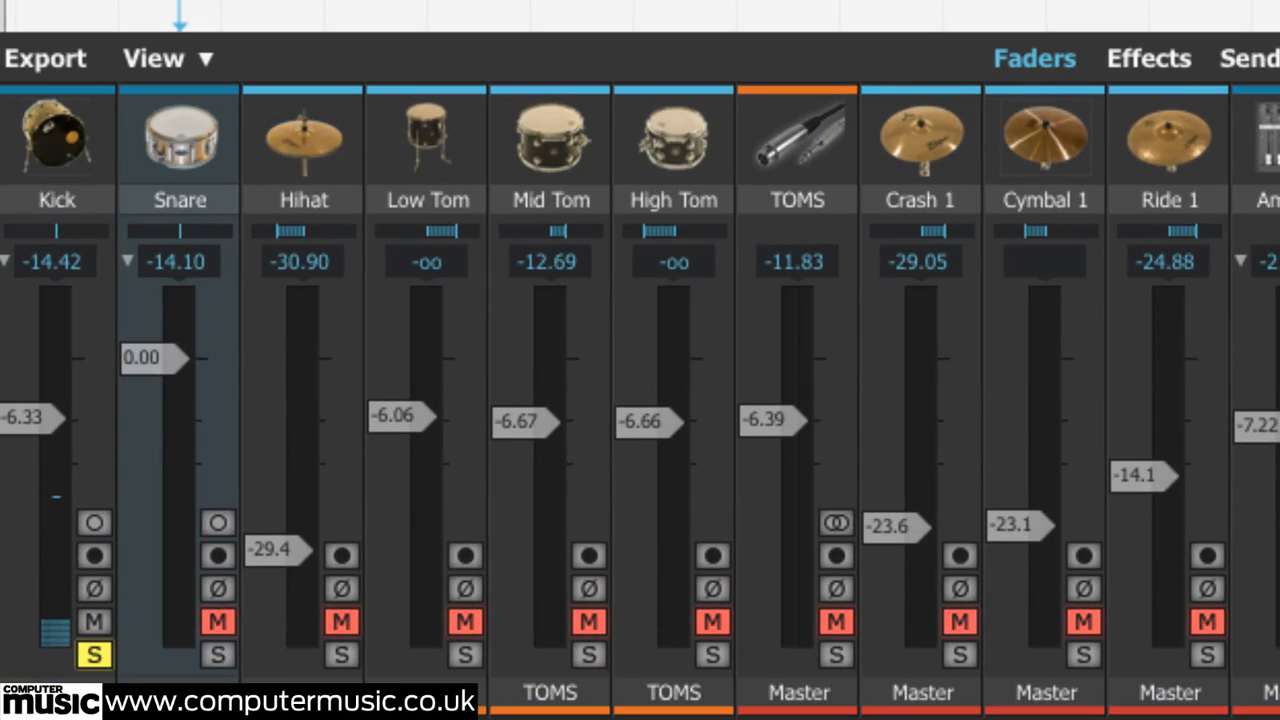
left_click(82, 655)
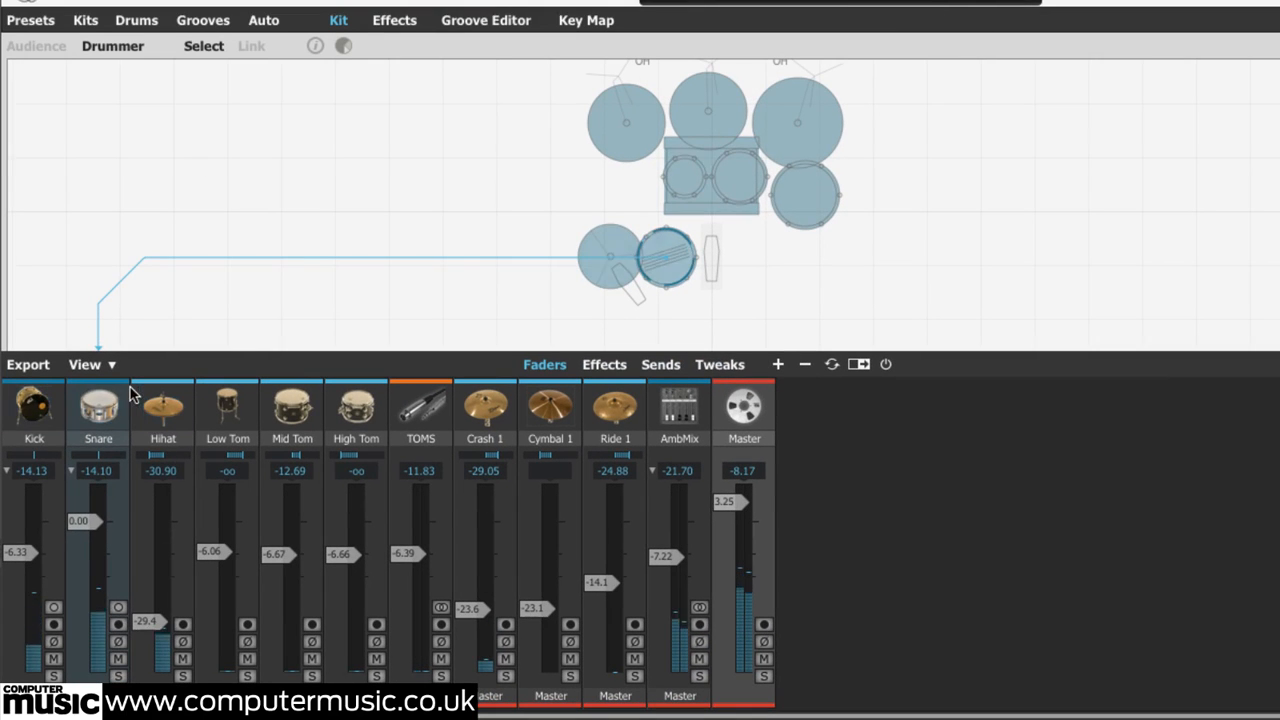
Raise the selected kit piece's bleed send to 0 while the Snare channel is soloed, and clear the solo
left_click(118, 676)
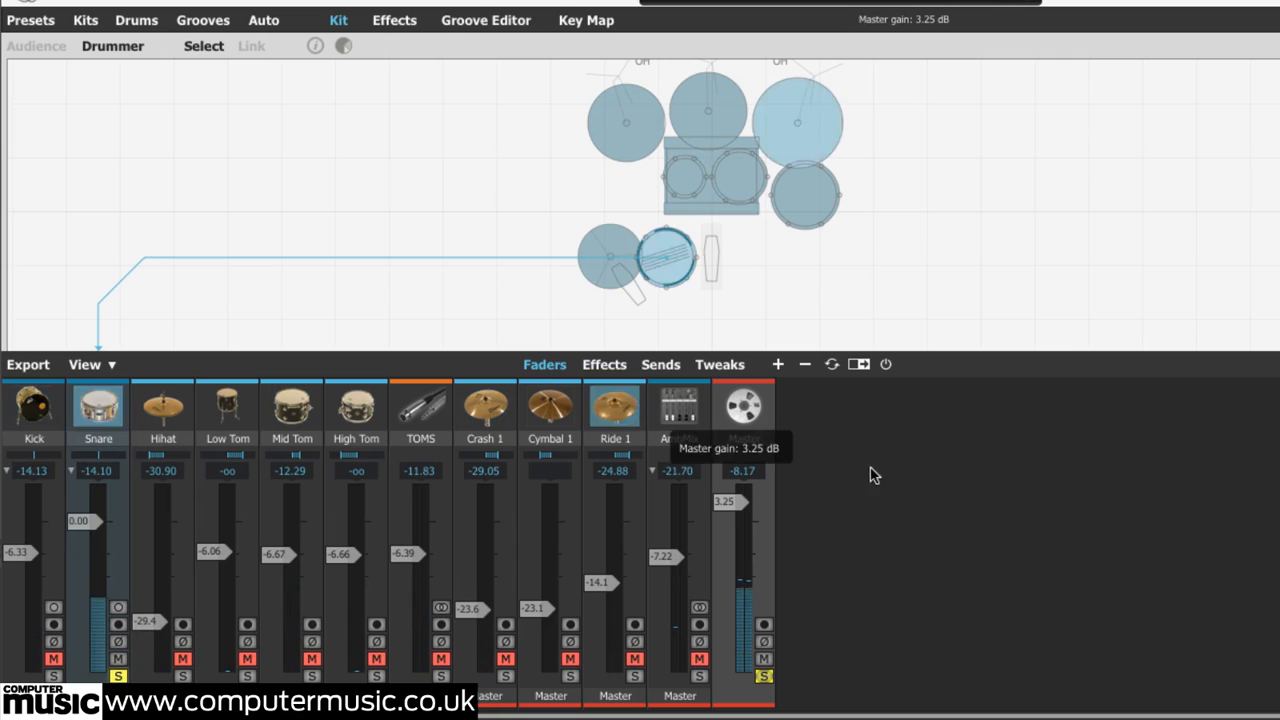
left_click(636, 424)
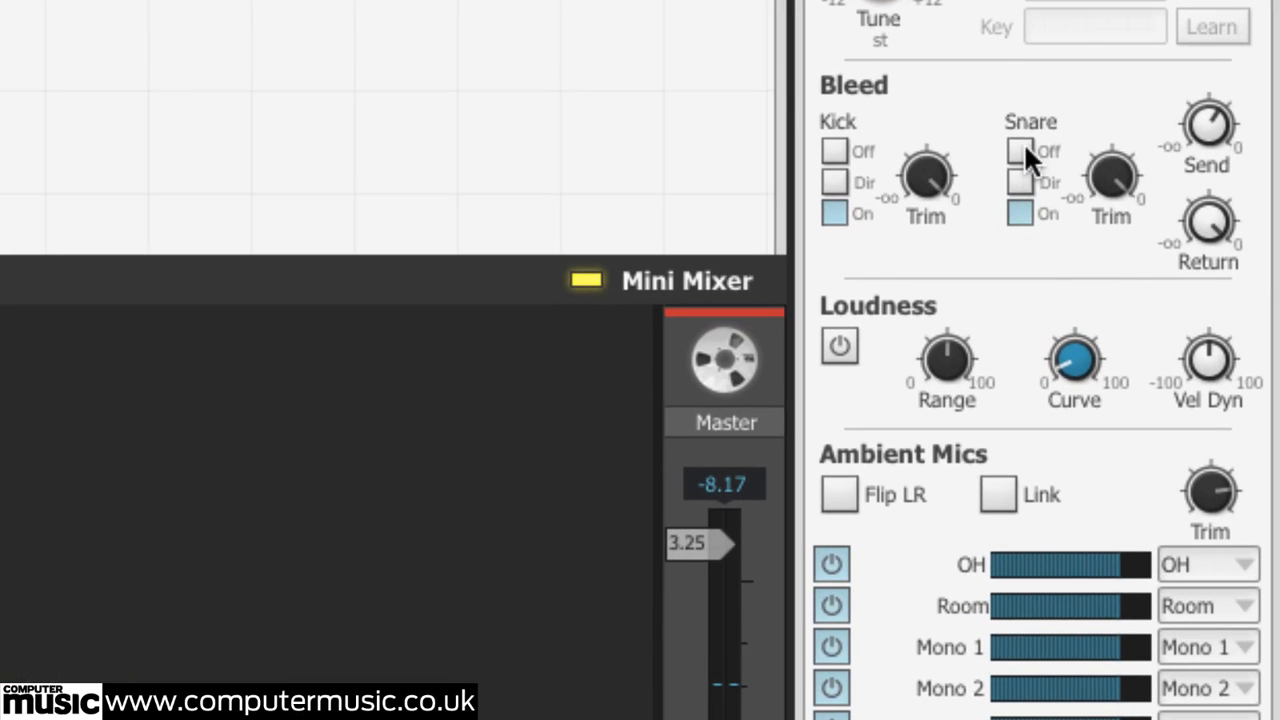
left_click(1022, 150)
left_click_drag(1203, 125, 1205, 80)
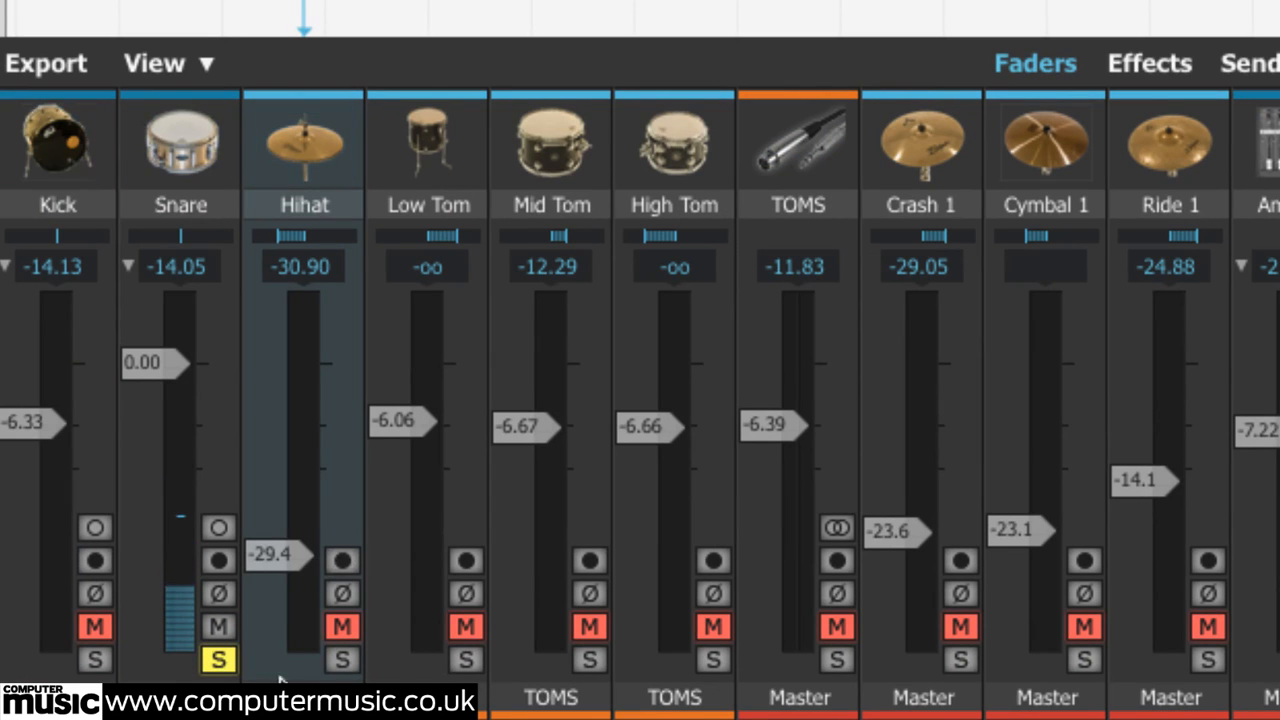
left_click(218, 659)
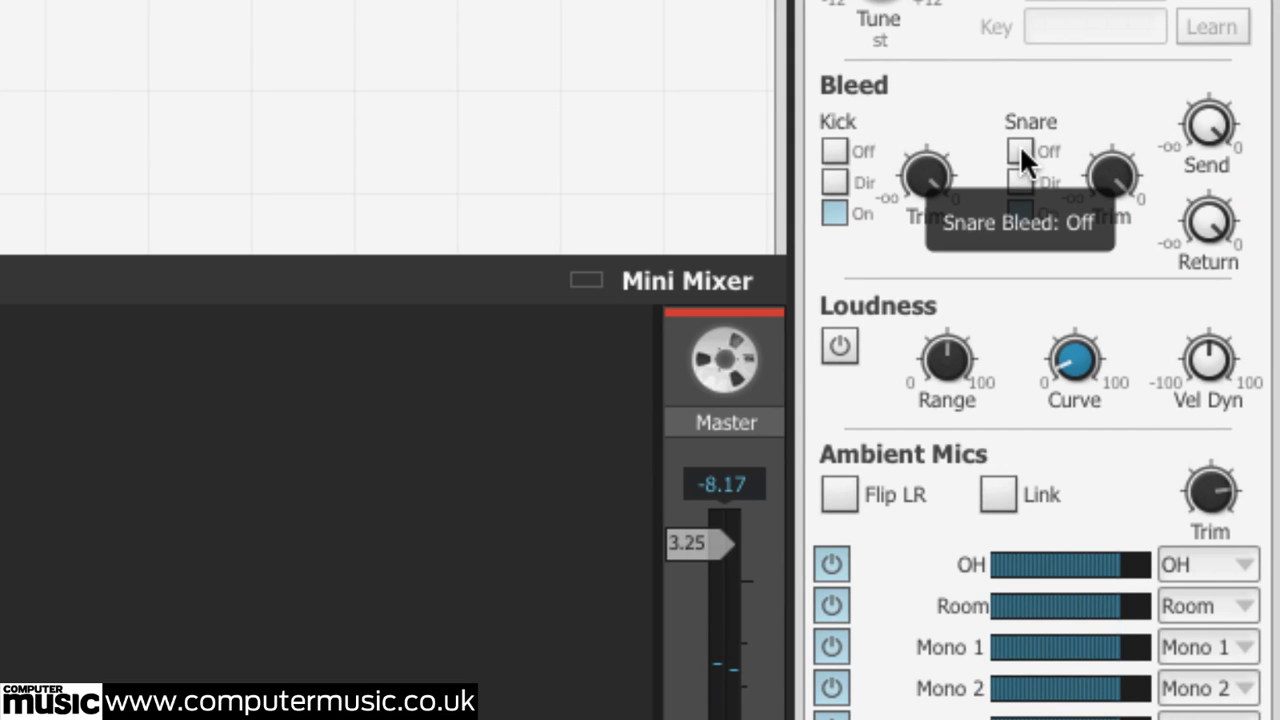
Switch the selected kit piece's snare bleed off and back on to compare the sound
left_click(1020, 148)
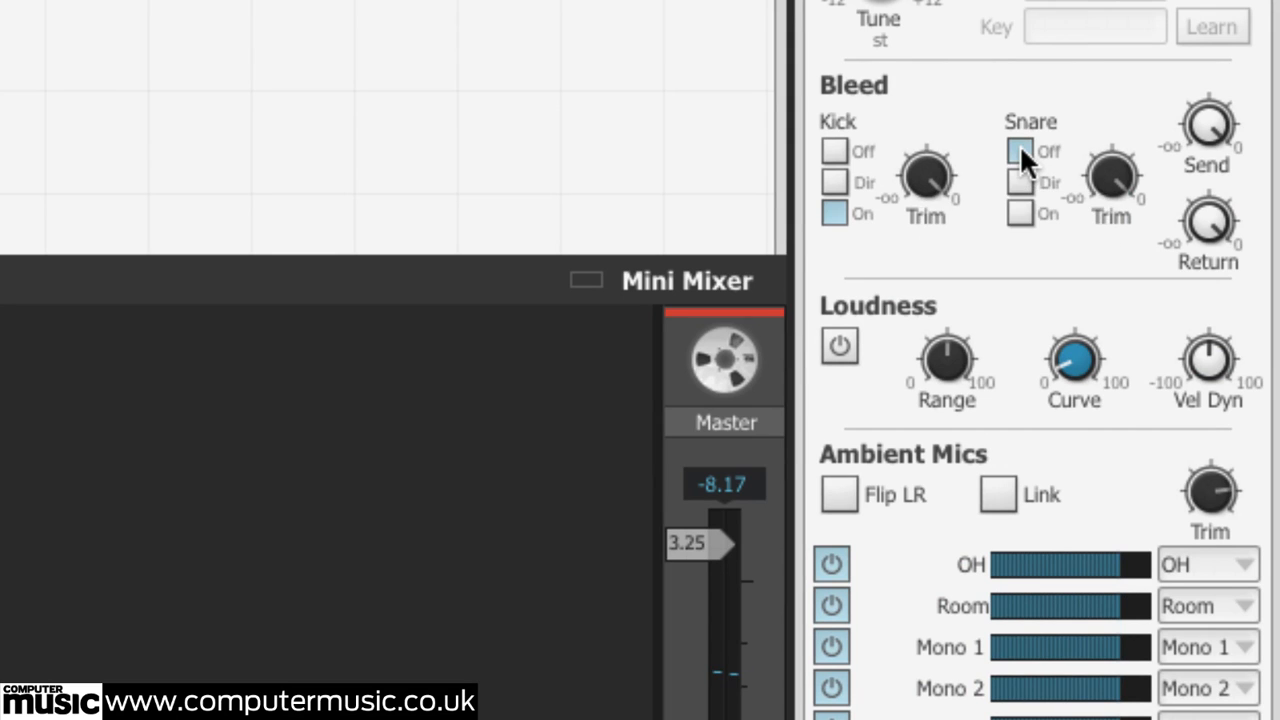
left_click(1020, 212)
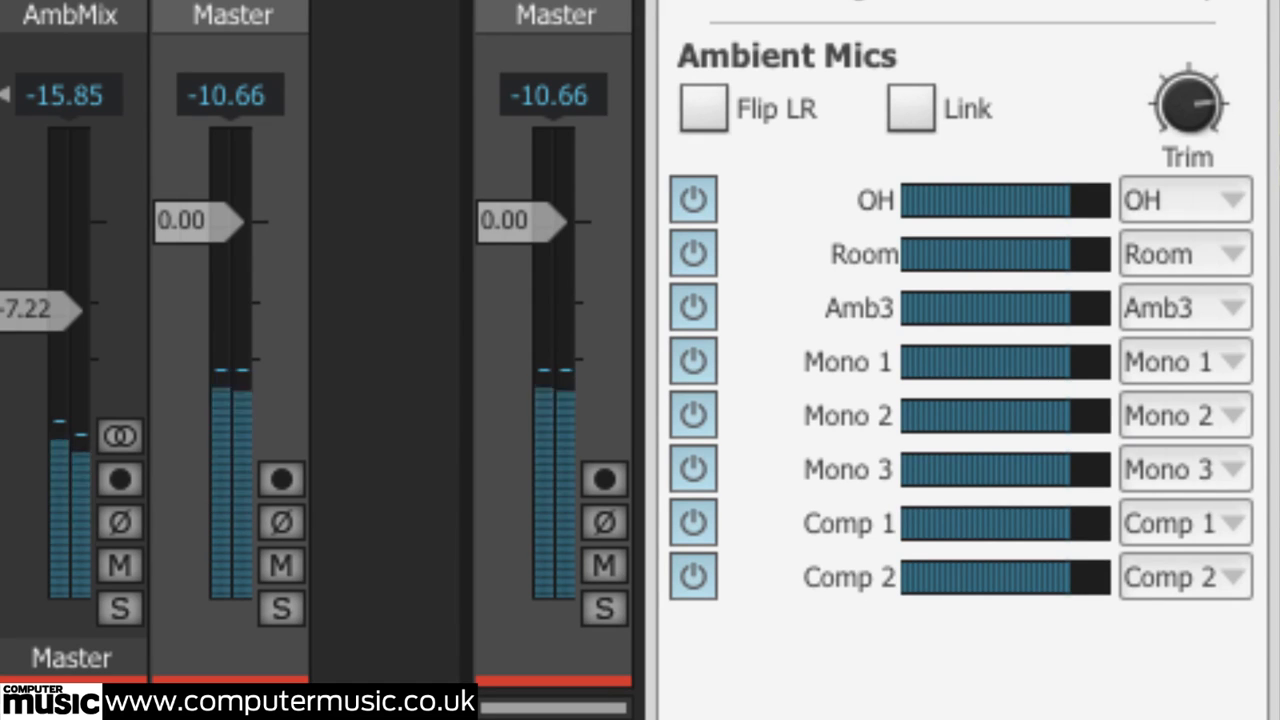
Turn off the snare's ambient mic sends for OH, Room, Amb3, Mono 1 to 3, Comp 1 and Comp 2
left_click(690, 198)
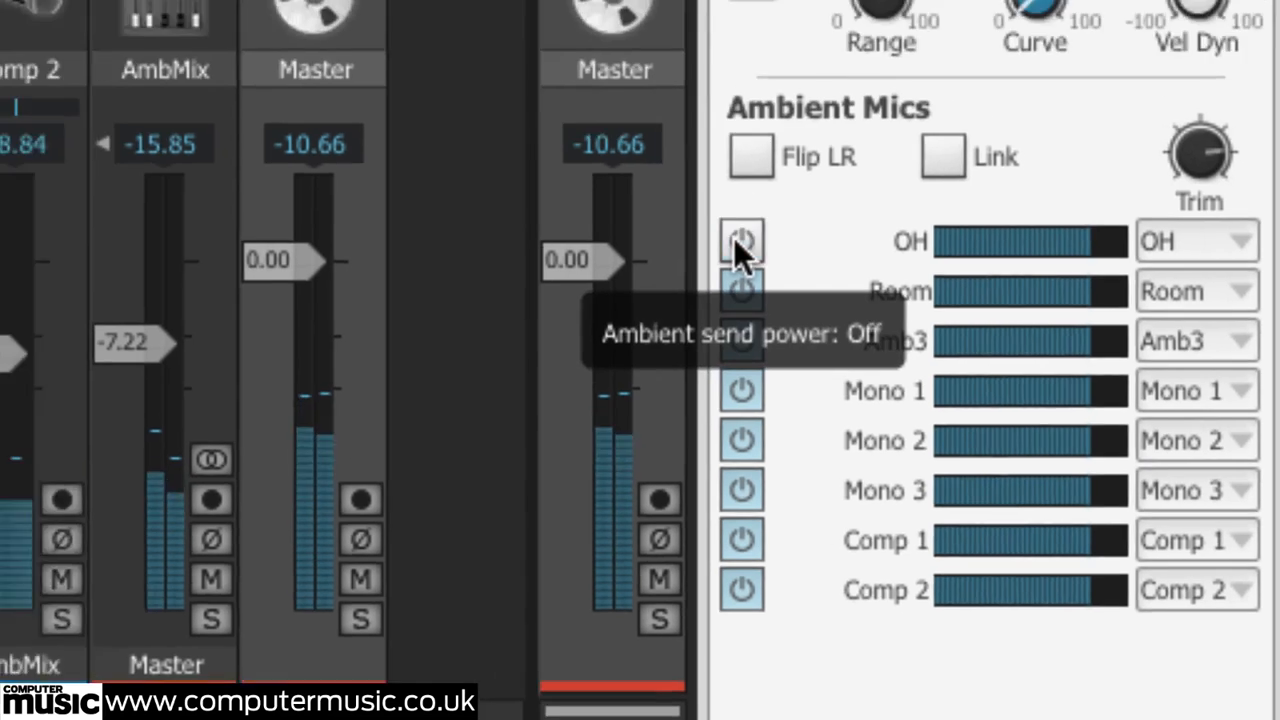
left_click(741, 290)
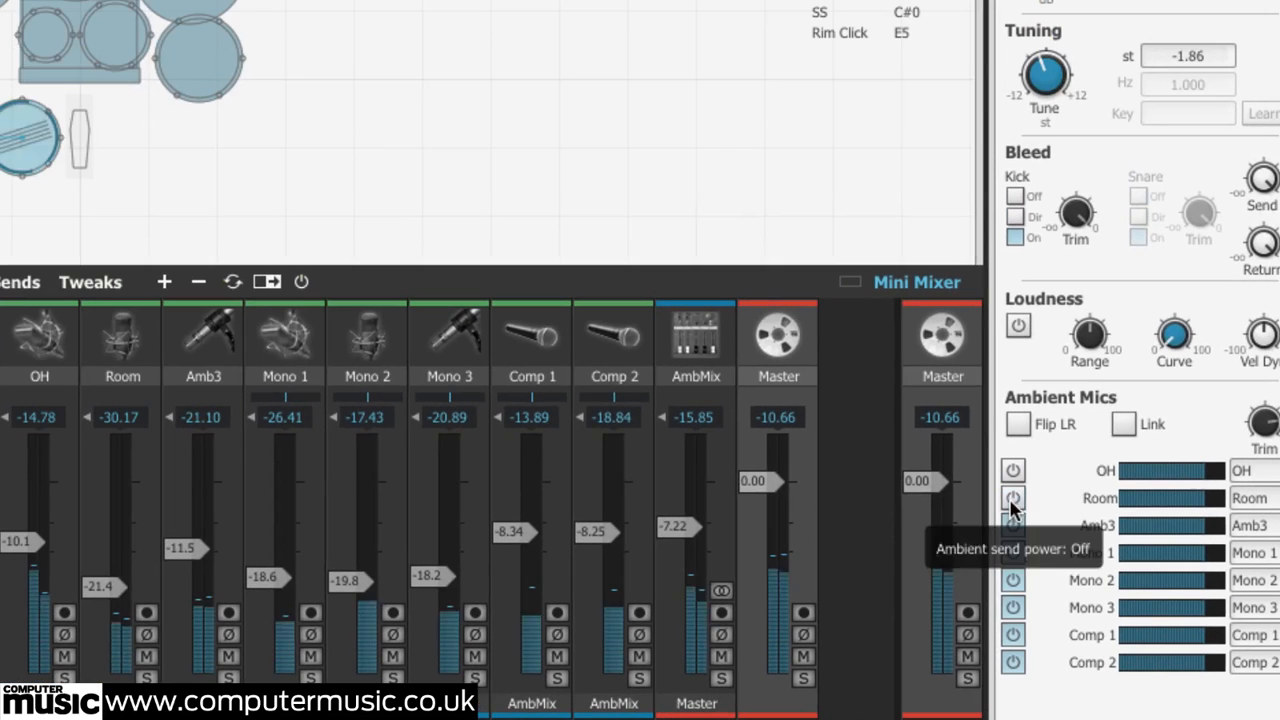
left_click(741, 341)
left_click(741, 390)
left_click(741, 440)
left_click(741, 490)
left_click(1013, 634)
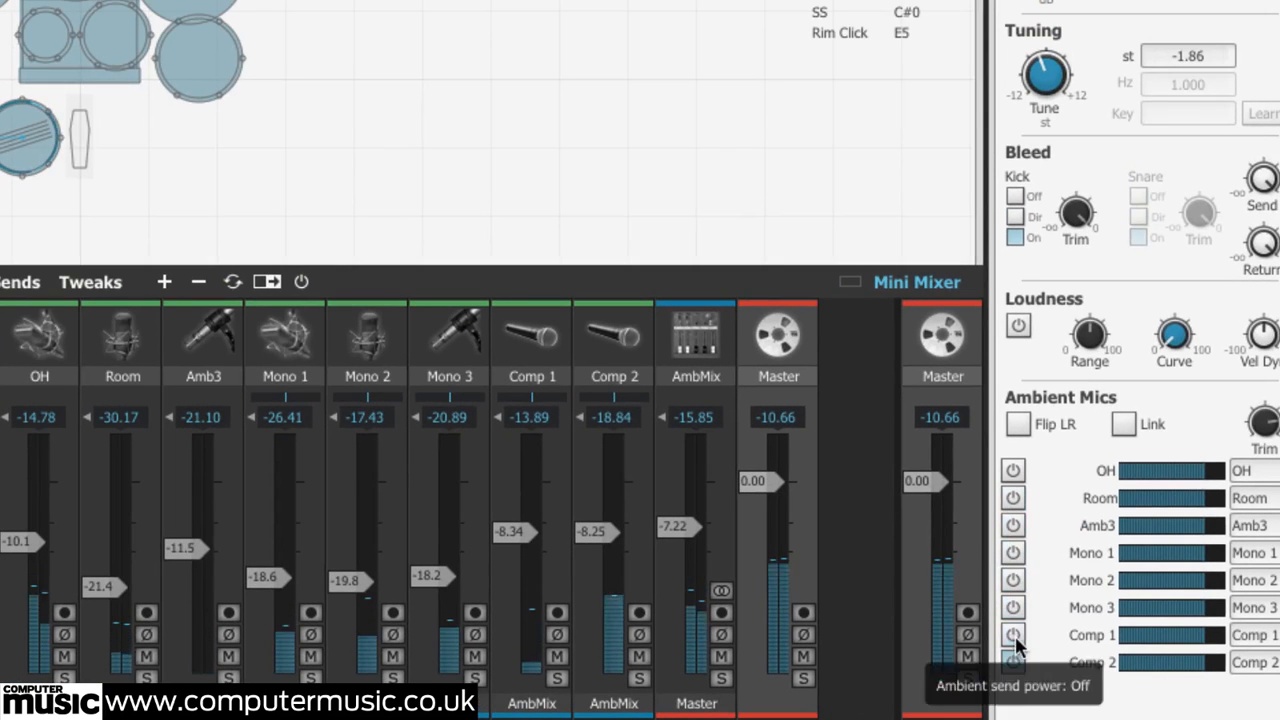
left_click(1013, 661)
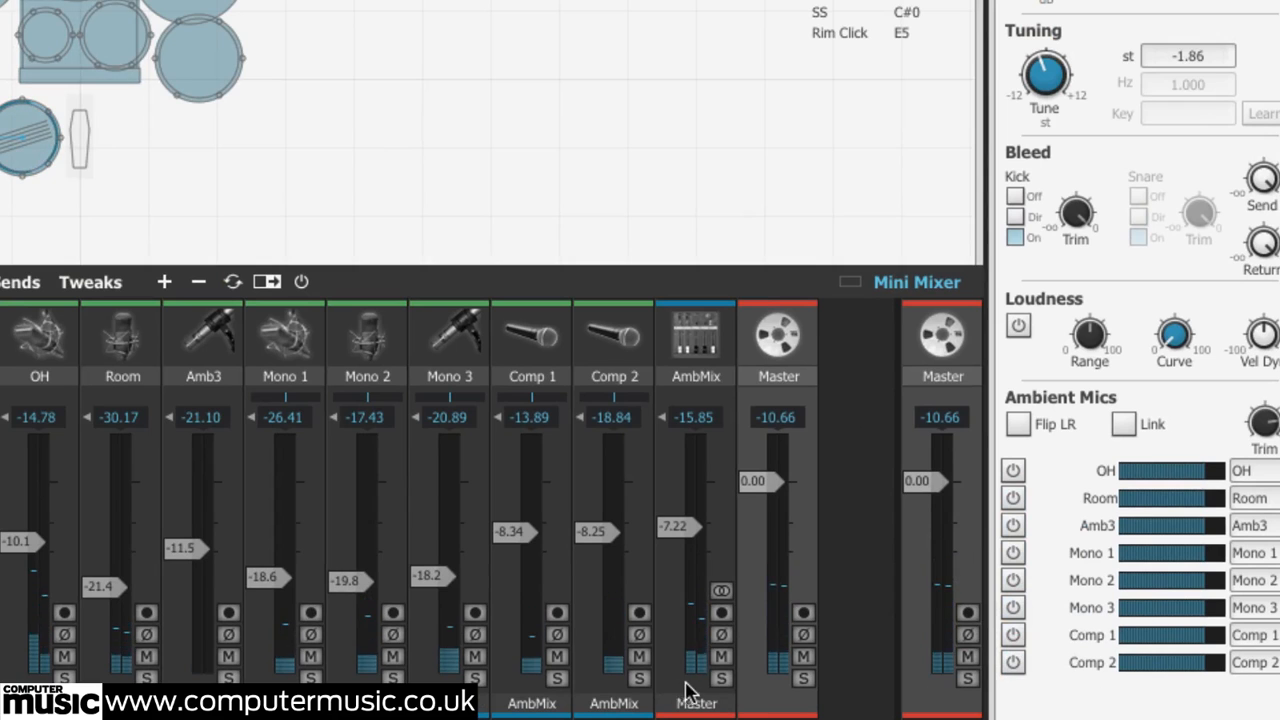
Solo the AmbMix channel, with no separate solo on the Comp 2 channel
left_click(639, 679)
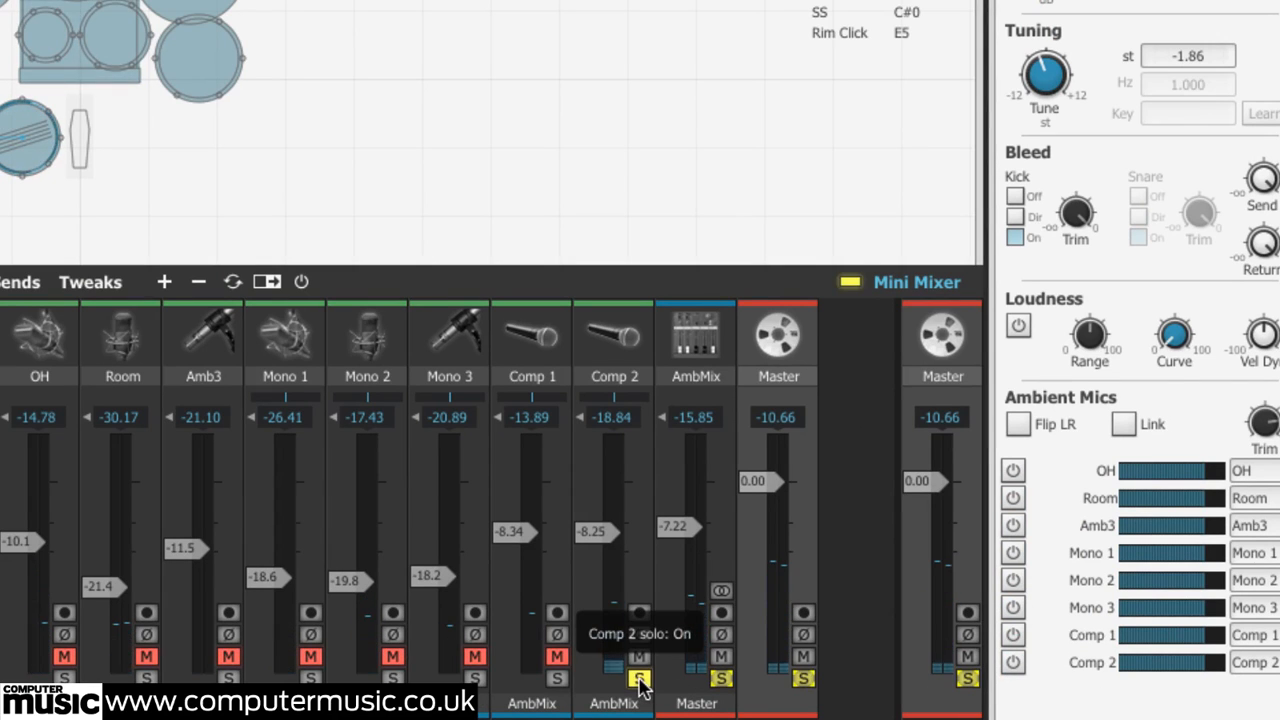
left_click(639, 679)
left_click(721, 679)
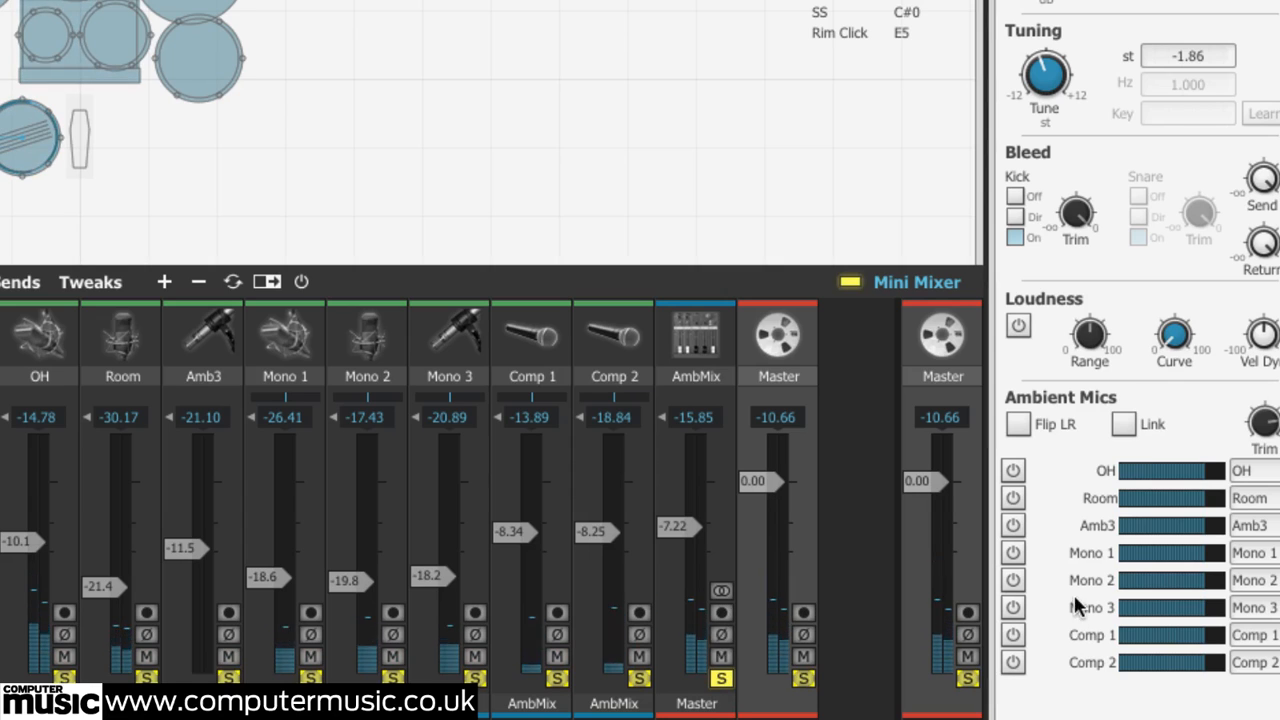
Turn on the snare's Comp 1 and OH ambient sends and raise the OH channel fader to -5.25 dB
left_click(1014, 635)
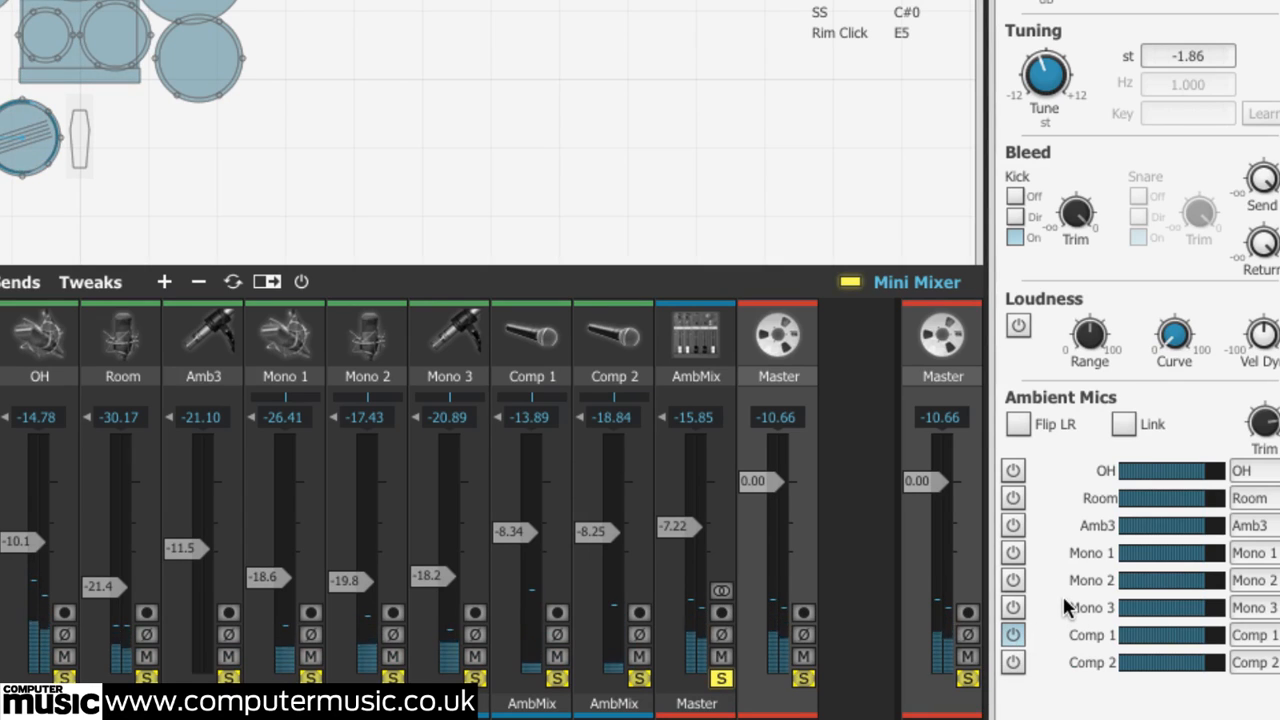
left_click(1012, 469)
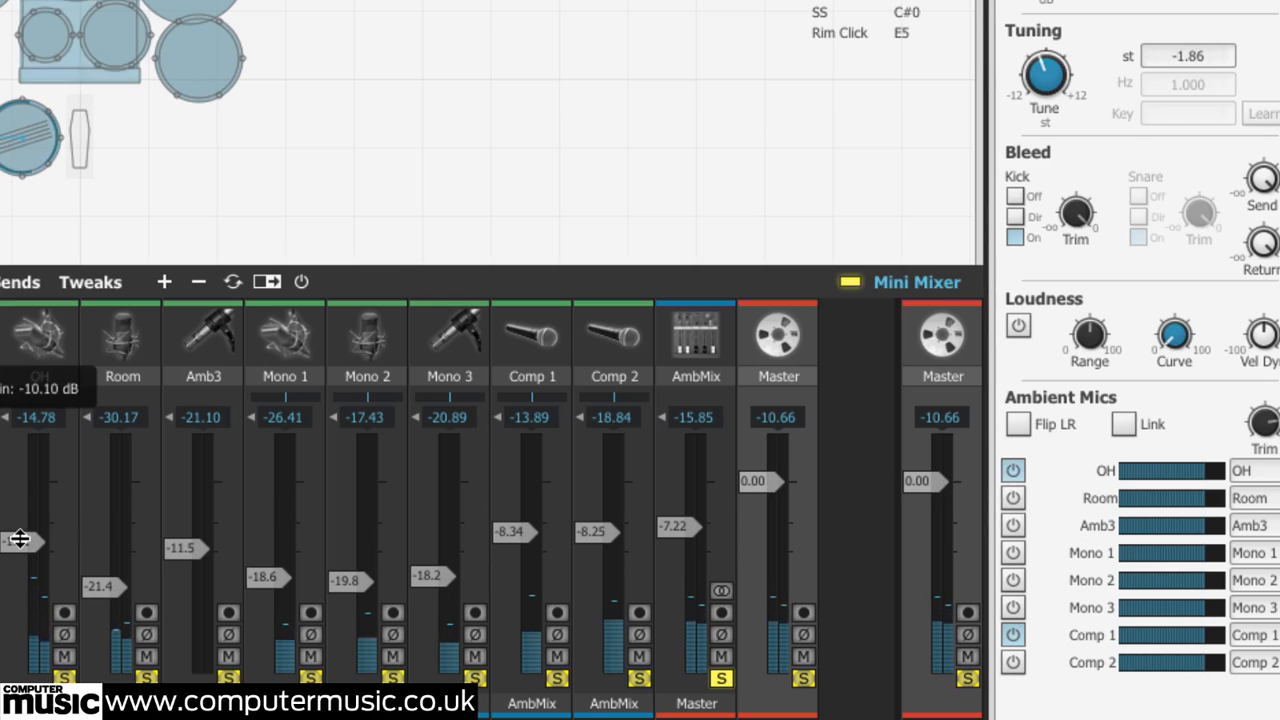
mouse_move(20, 537)
left_mouse_down()
mouse_move(17, 454)
mouse_move(20, 515)
left_mouse_up()
Re-enable the snare's Room, Amb3, Mono 1 to 3 and Comp 2 ambient sends, and clear the mixer solo
left_click(1012, 497)
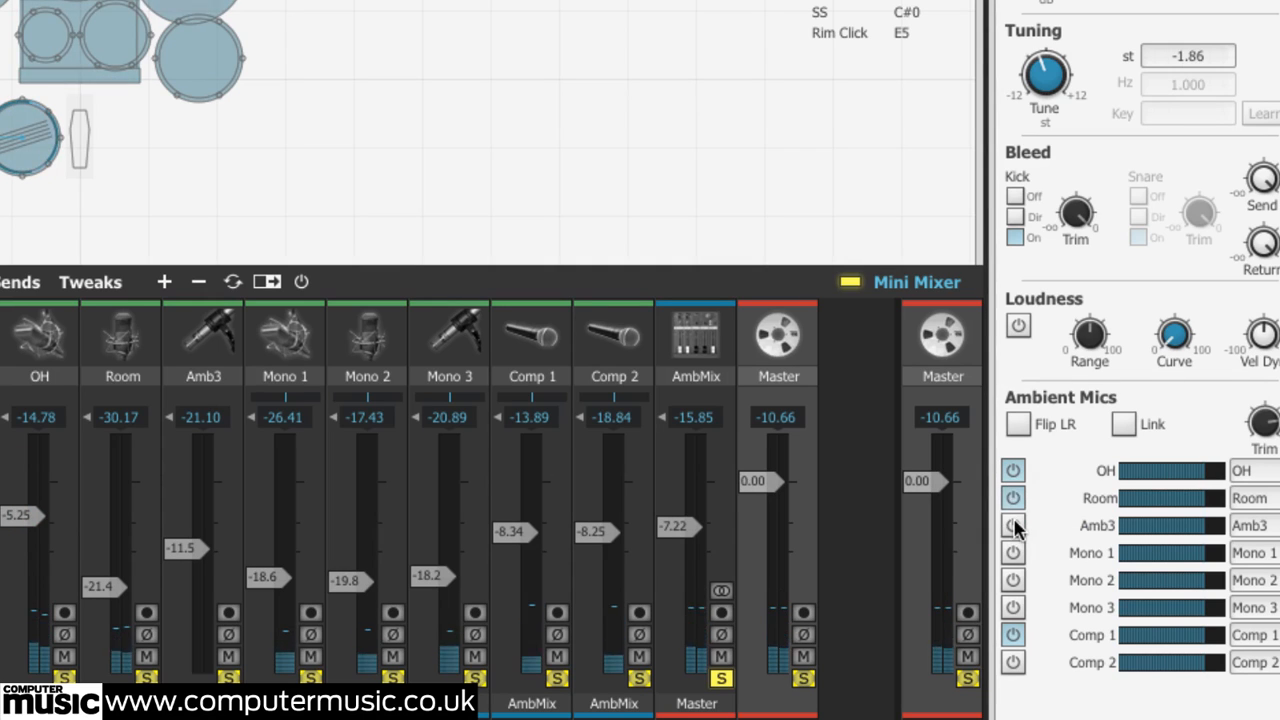
left_click(1014, 525)
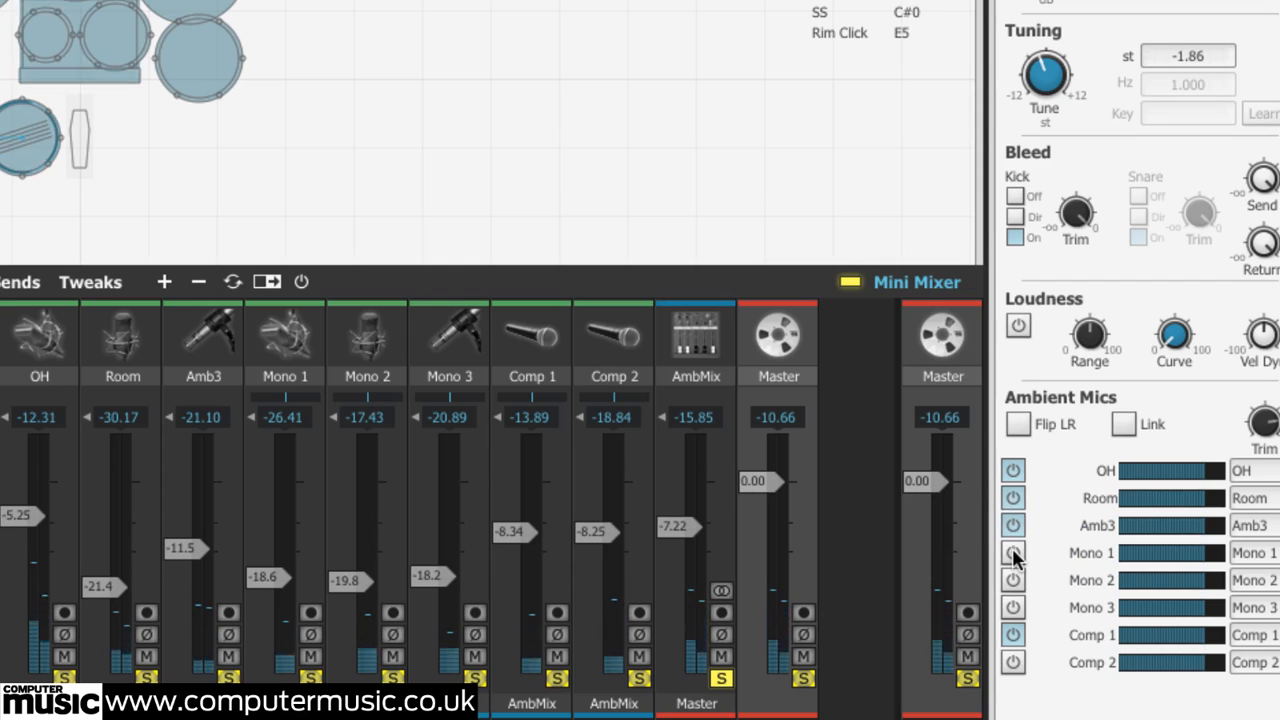
left_click(1013, 553)
left_click(1013, 581)
left_click(1012, 607)
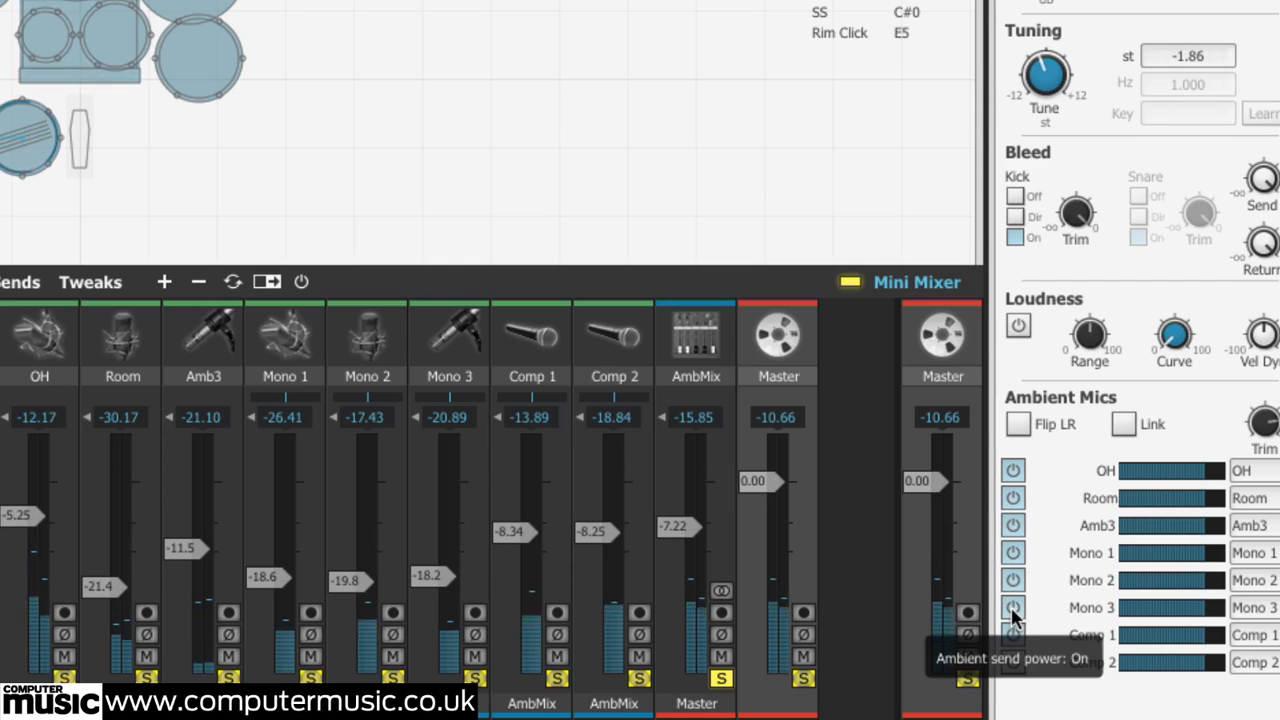
left_click(1013, 663)
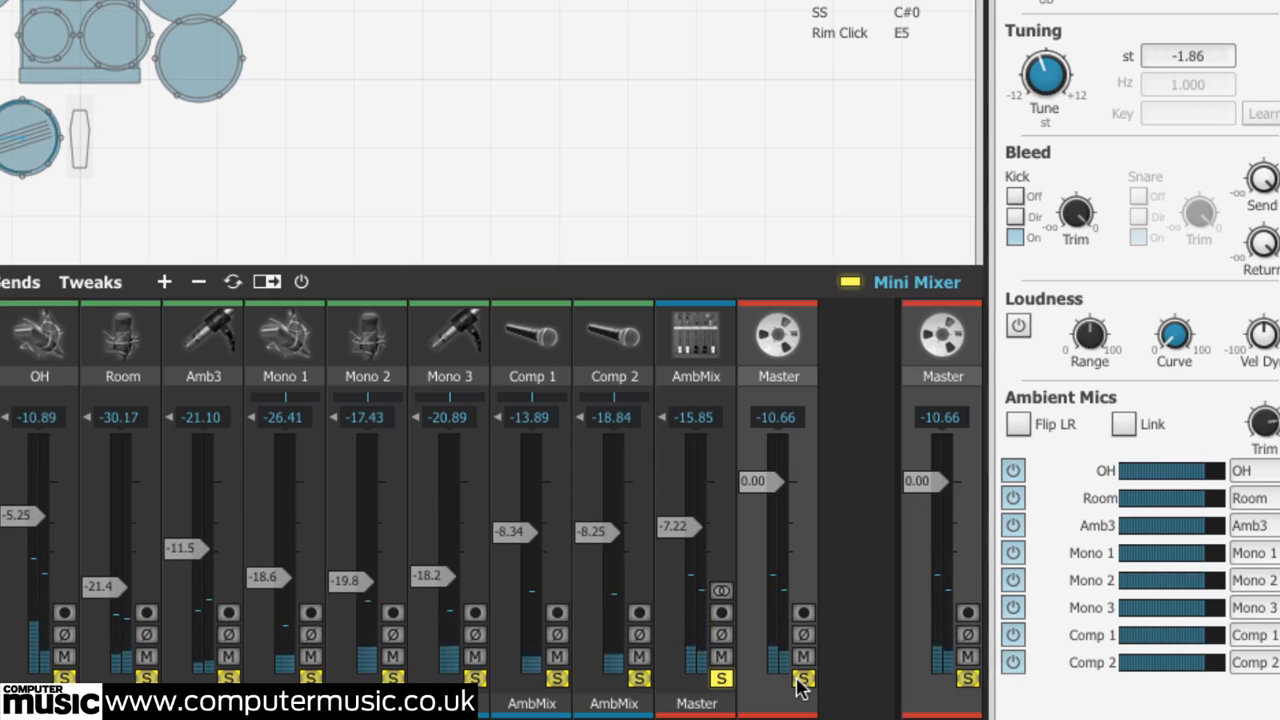
left_click(803, 680)
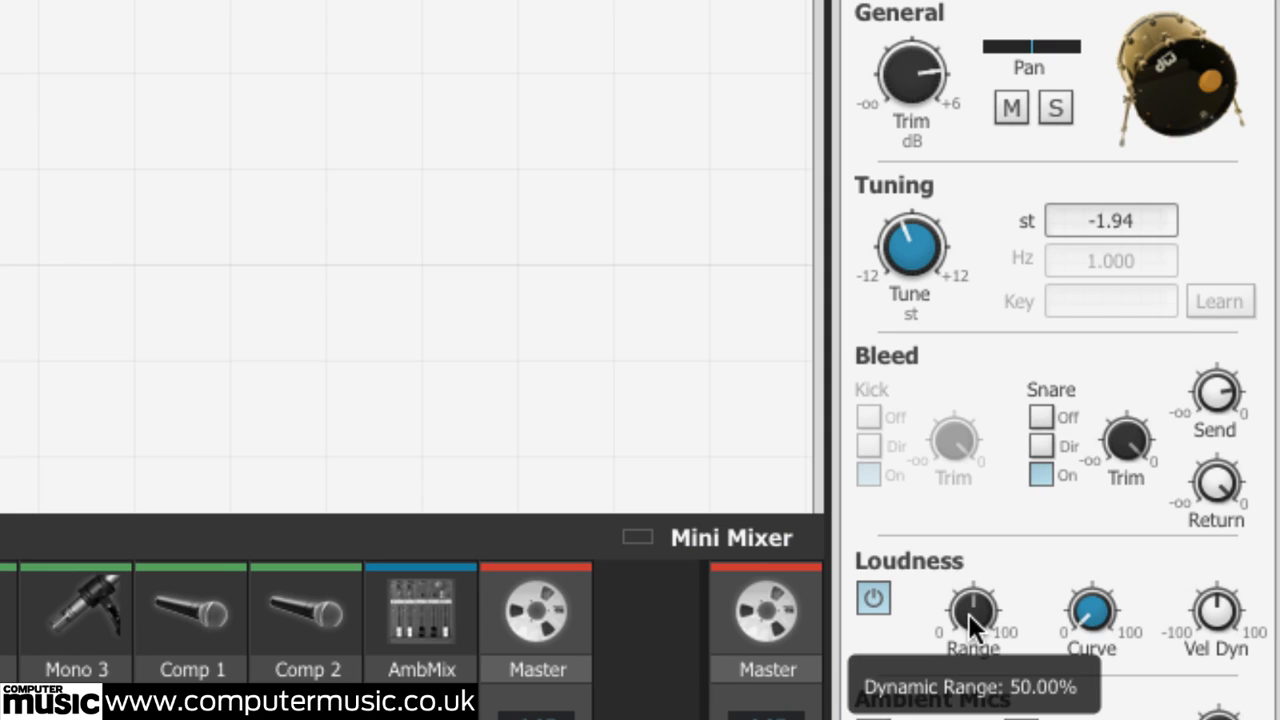
Sweep the kick's loudness Range between 0% and its maximum, and return it to 50%
left_click_drag(968, 614, 969, 594)
left_click_drag(975, 528, 1003, 312)
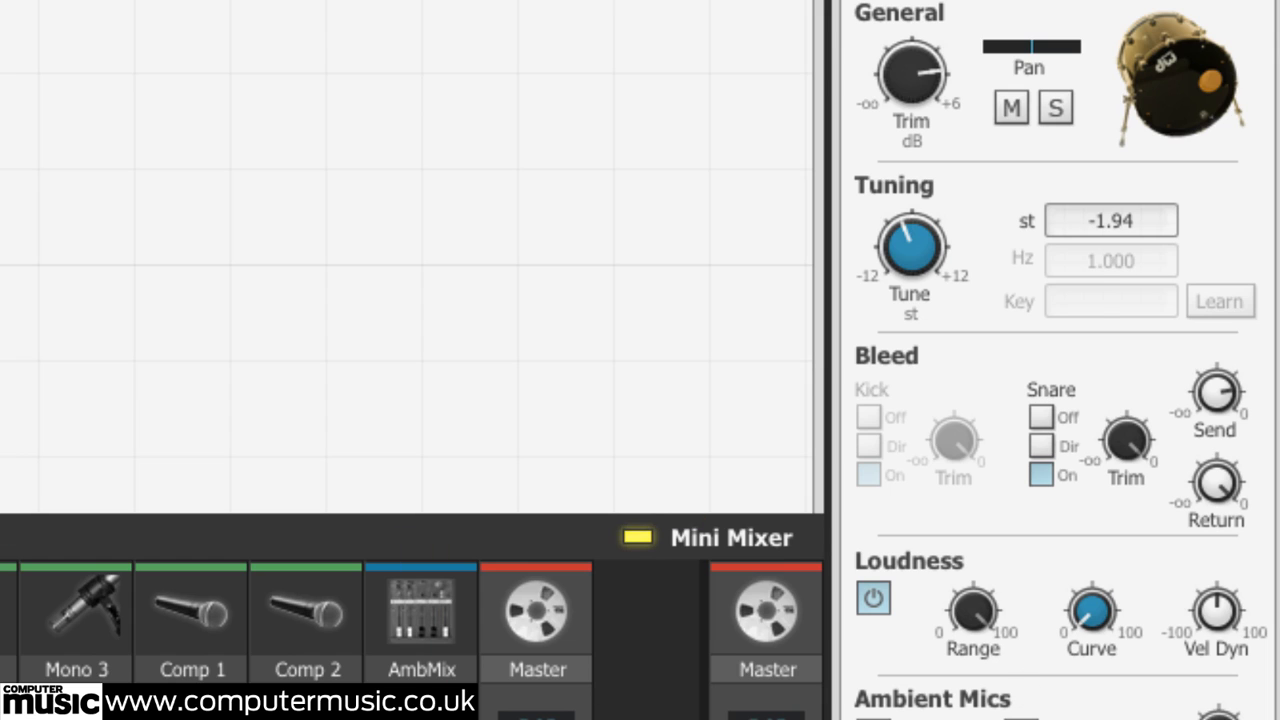
left_click_drag(992, 632, 1153, 503)
mouse_move(967, 606)
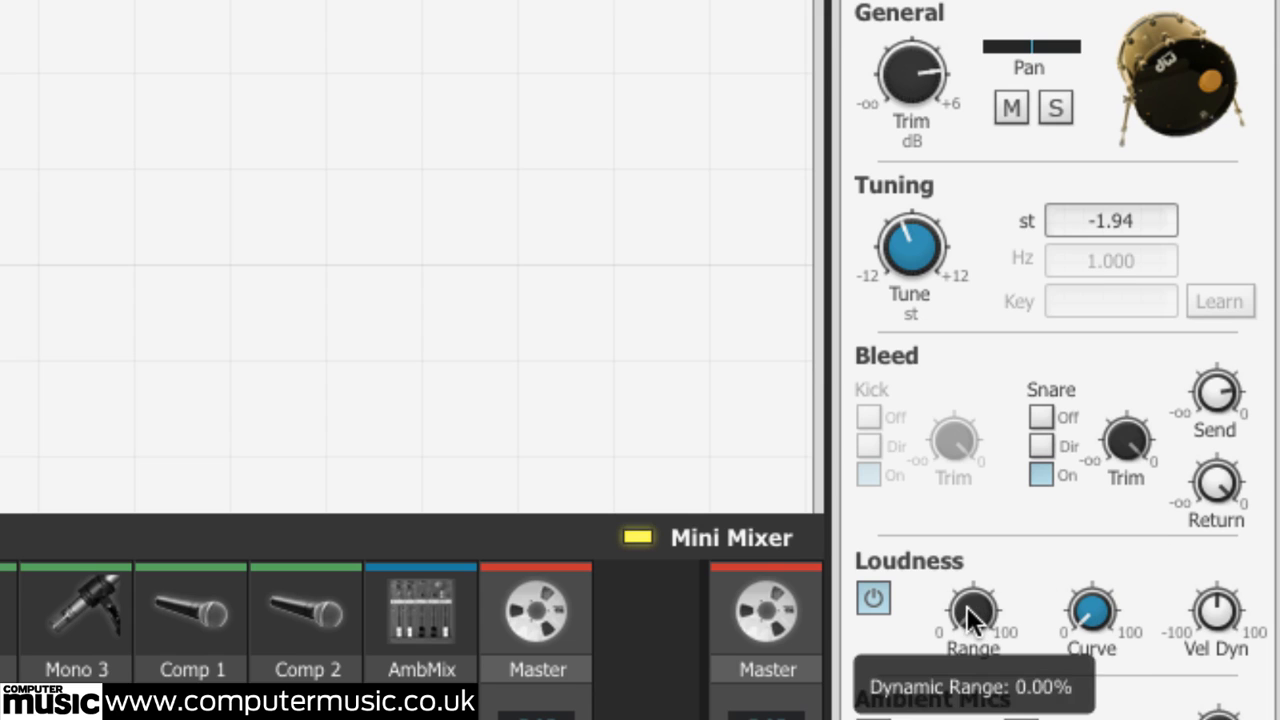
left_click_drag(975, 610, 986, 500)
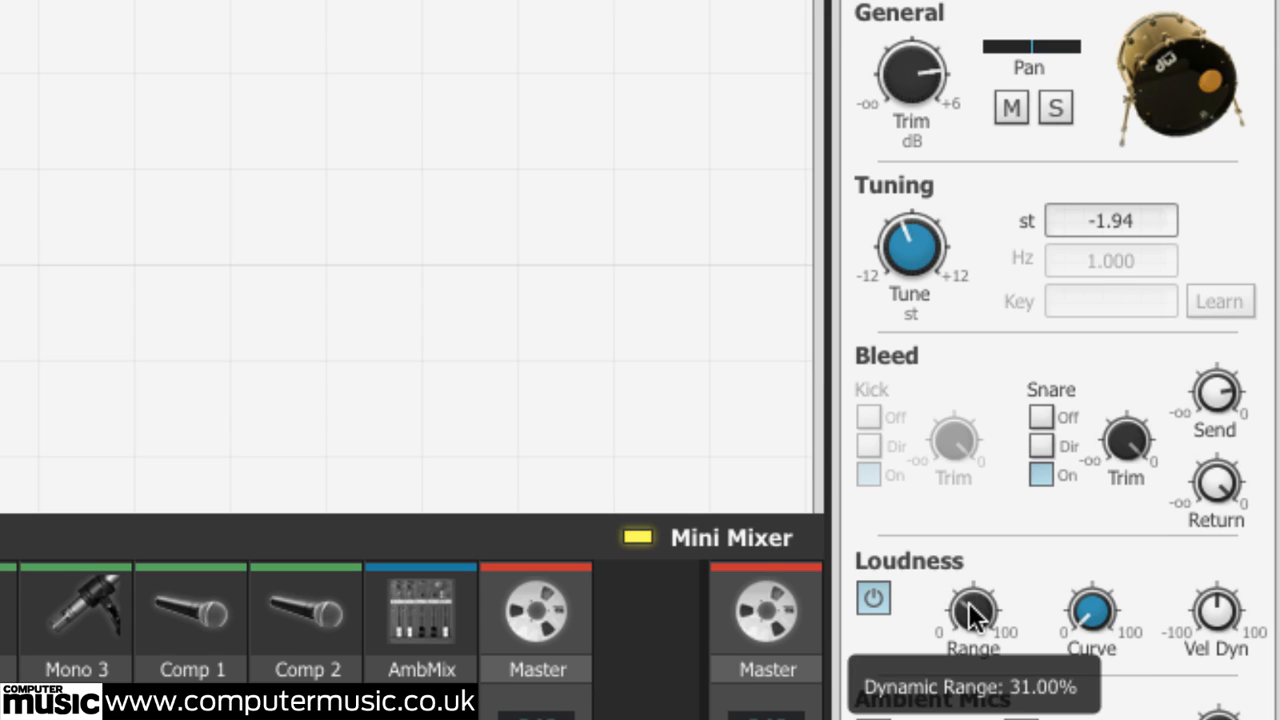
left_click_drag(997, 688, 1053, 697)
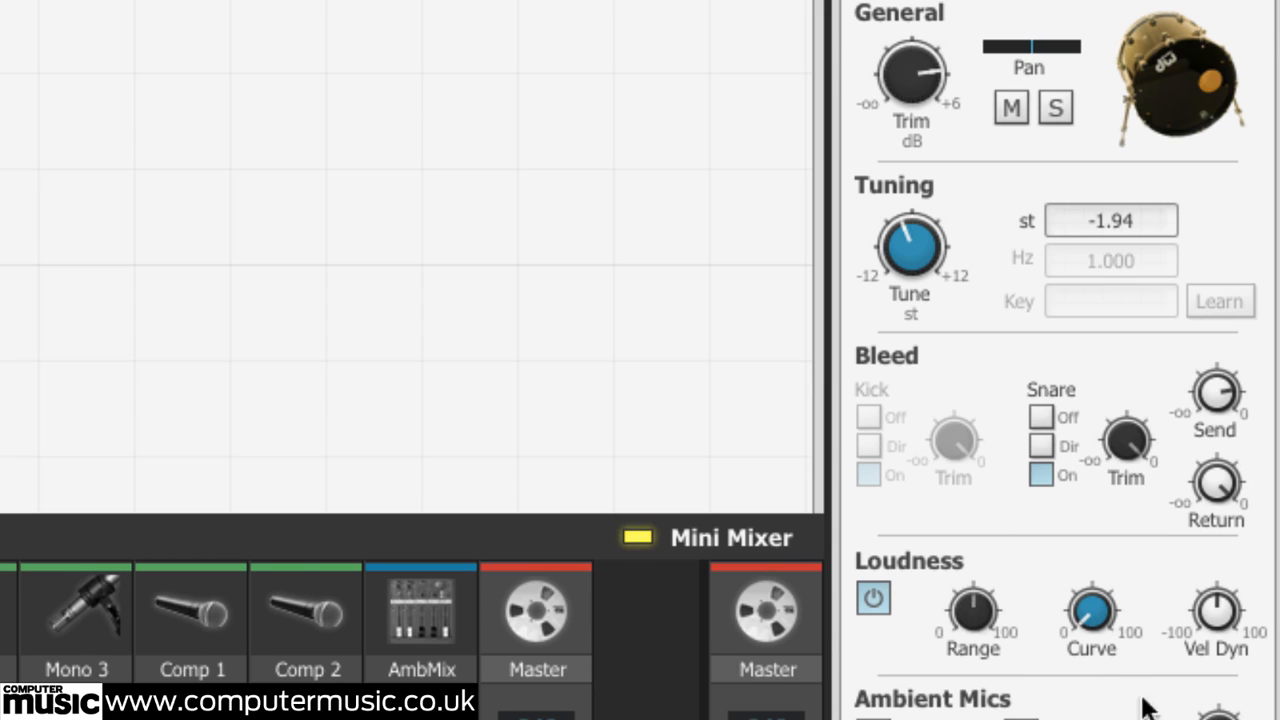
Raise the kick's velocity dynamics to about +98% and bring it back to the centre value
left_click_drag(1201, 610, 1205, 553)
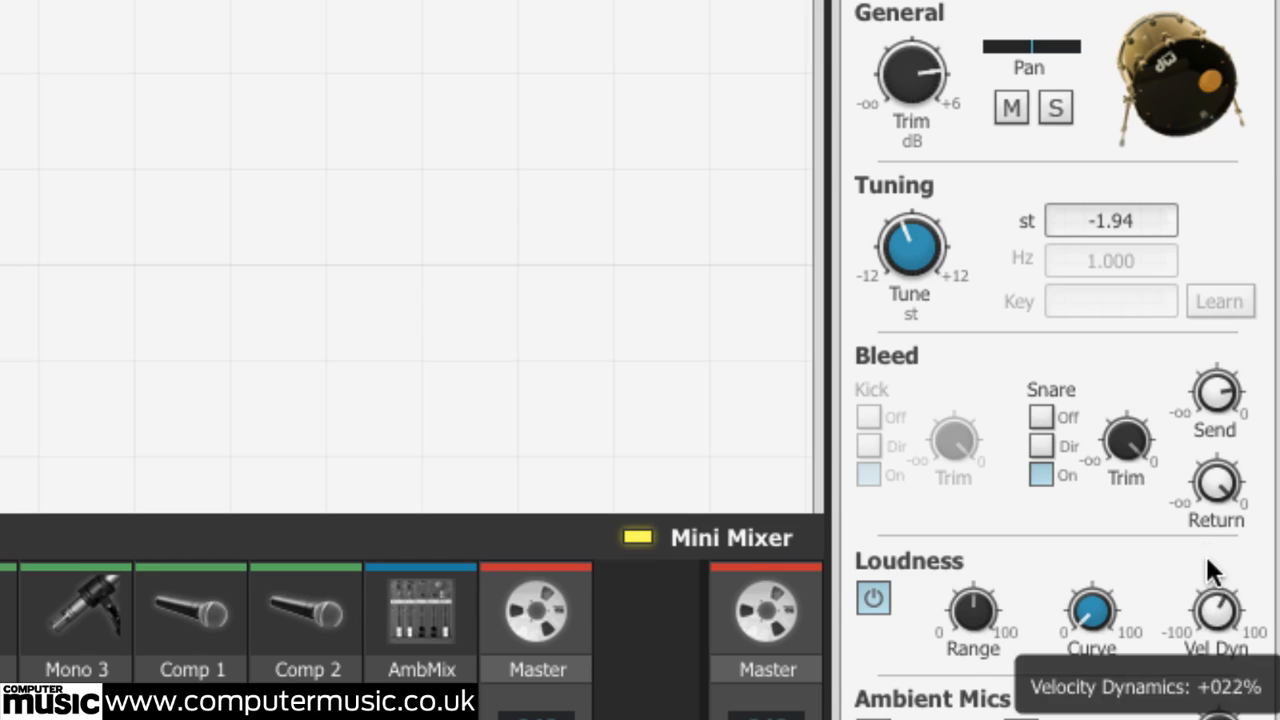
left_click_drag(1212, 480, 1206, 389)
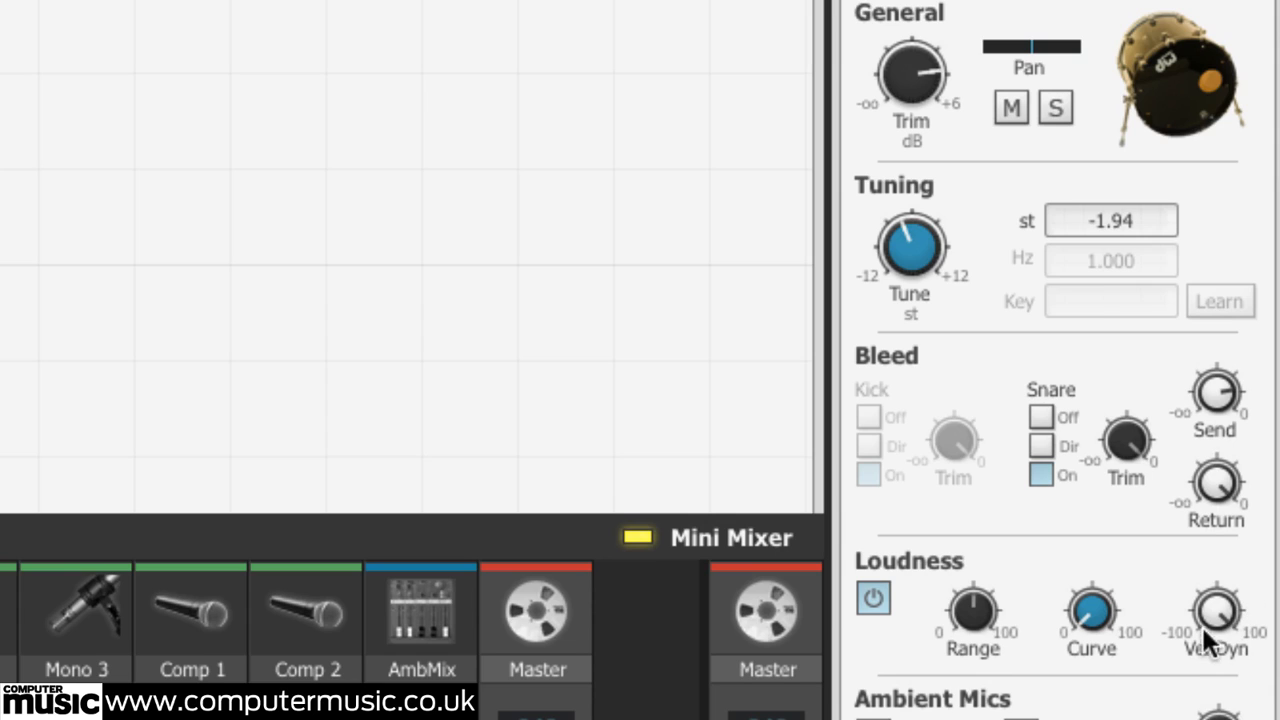
left_click_drag(1214, 610, 1214, 610)
mouse_move(1214, 606)
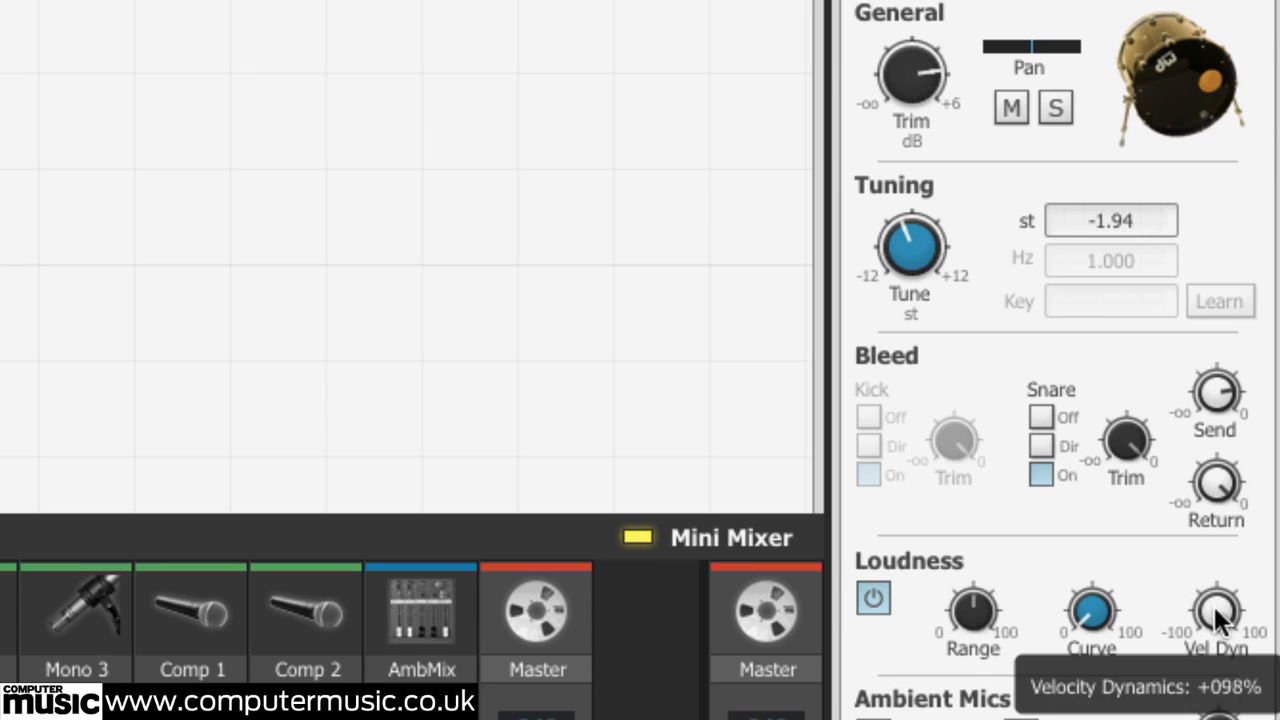
left_click_drag(1214, 606, 1180, 719)
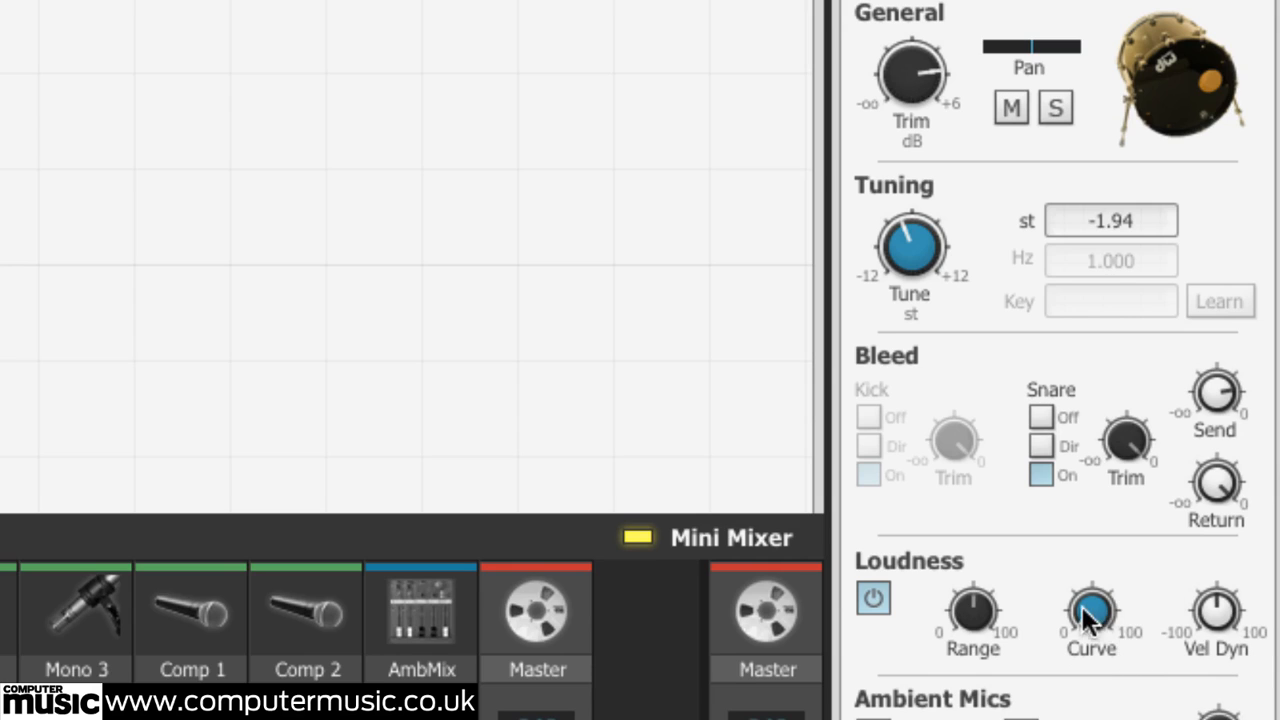
Raise the kick's loudness Curve to well above its midpoint
left_click_drag(1082, 606, 1094, 348)
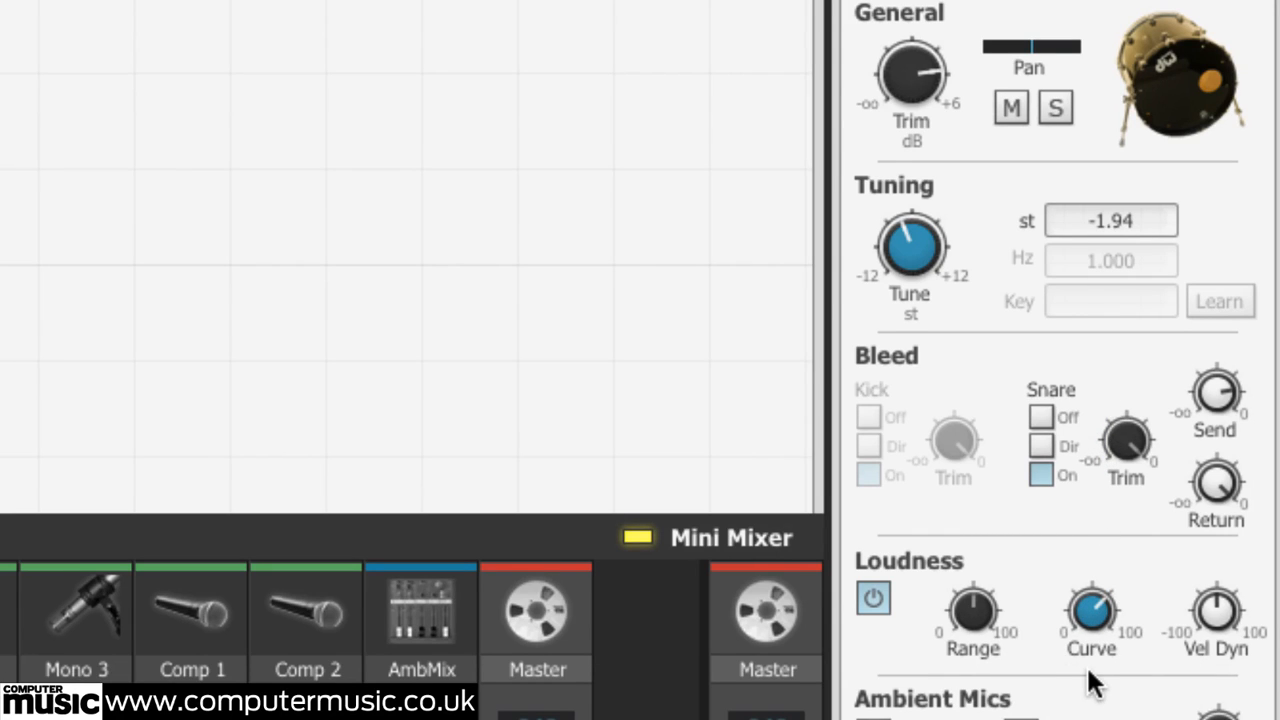